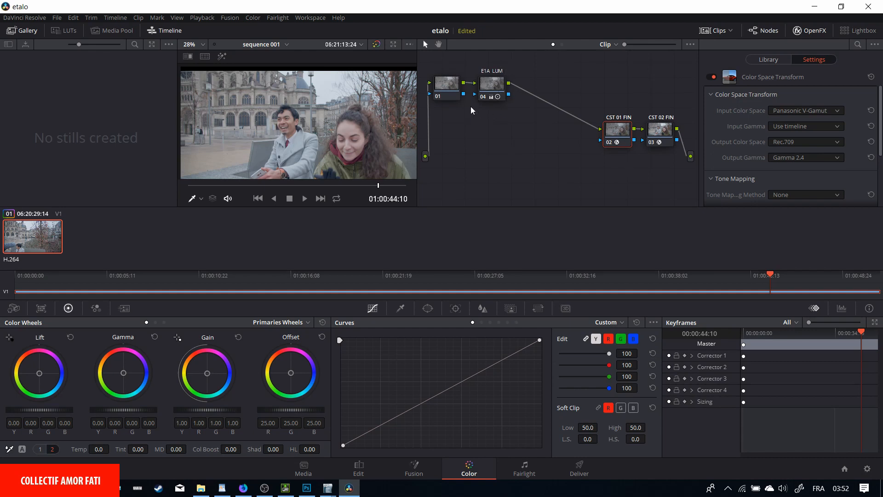
- Move the playhead to a mid-clip frame of the seated couple and add a serial node after the E1A LUM node
scroll(293, 132, up, 1)
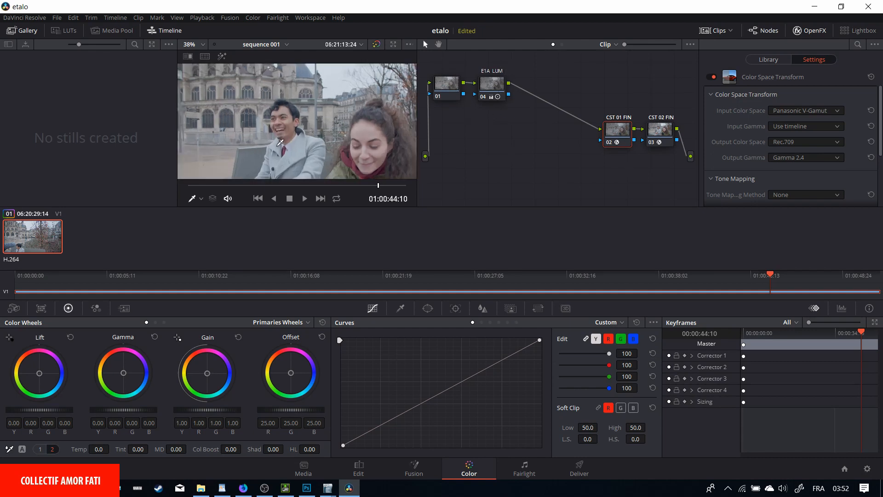
scroll(279, 144, down, 2)
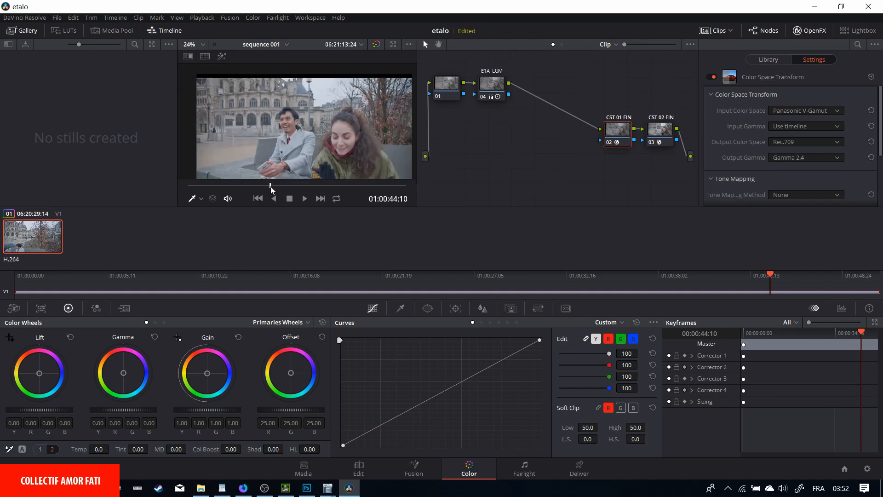
drag(285, 188, 302, 192)
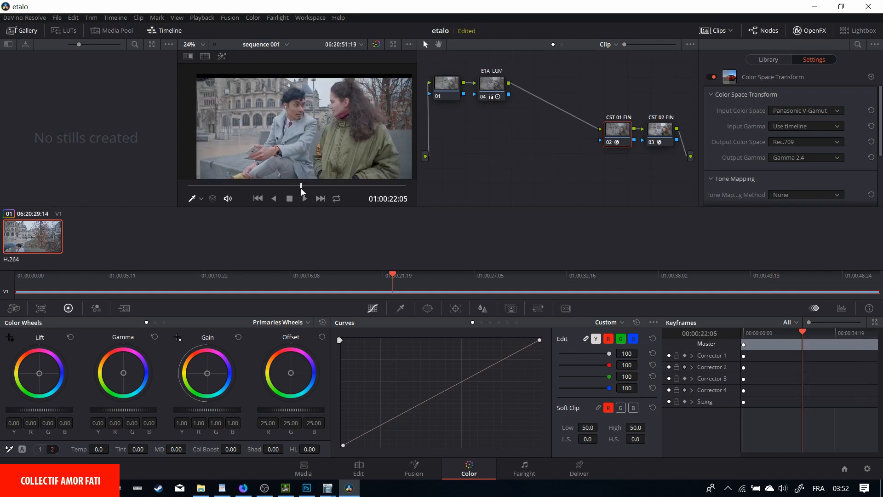
right_click(494, 88)
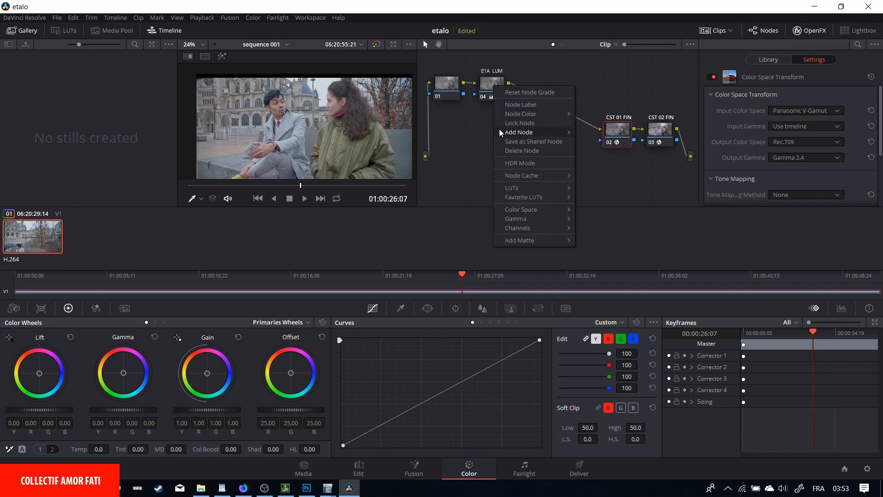
mouse_move(498, 130)
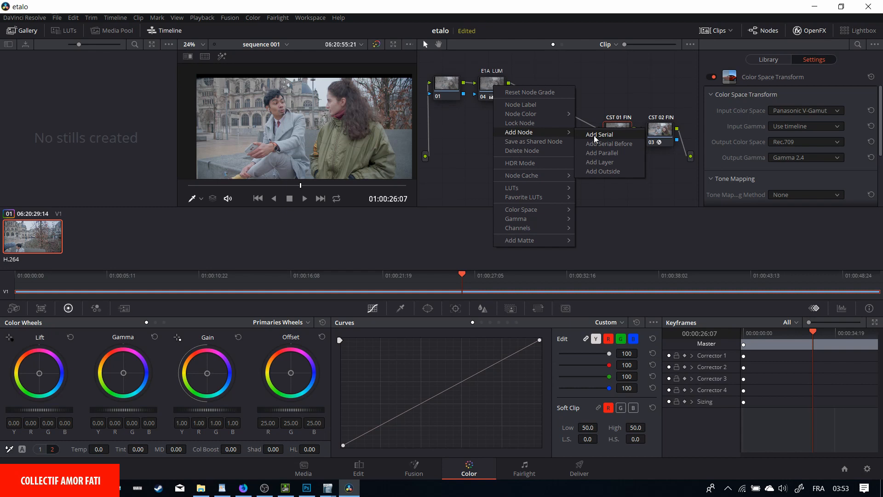
click(594, 135)
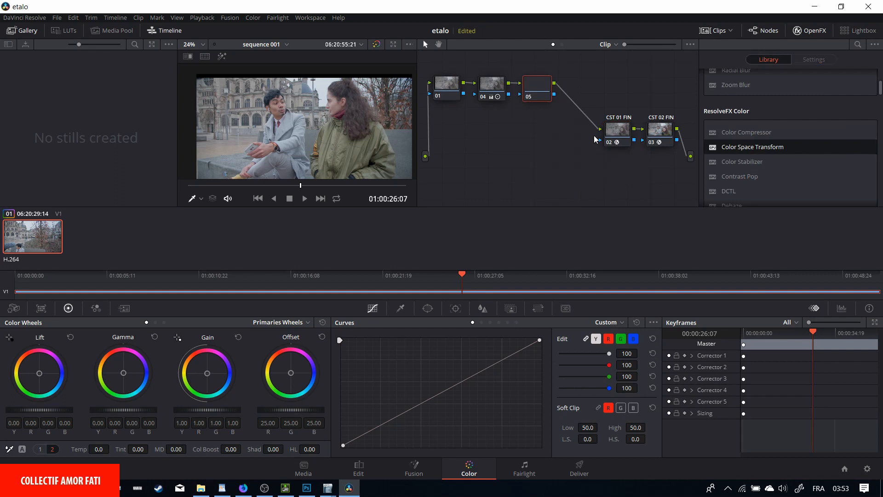
- Relabel node 04 as "E1A LUM1"
click(496, 96)
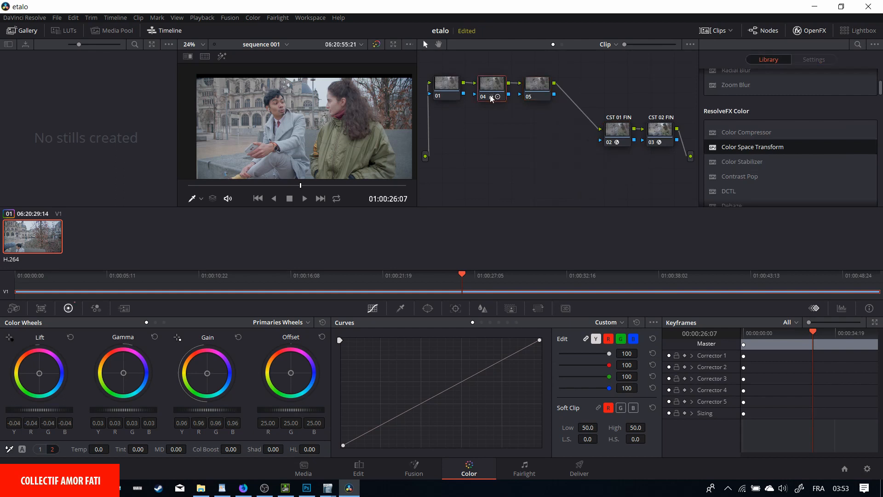
right_click(492, 98)
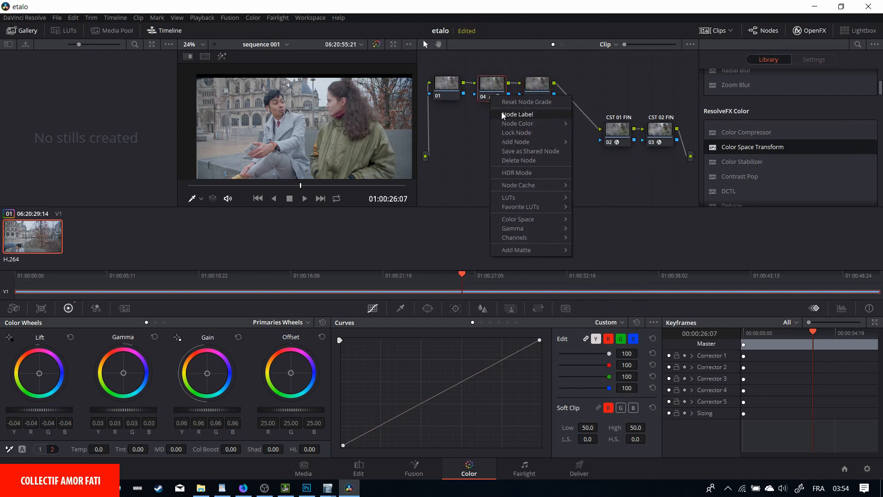
click(502, 114)
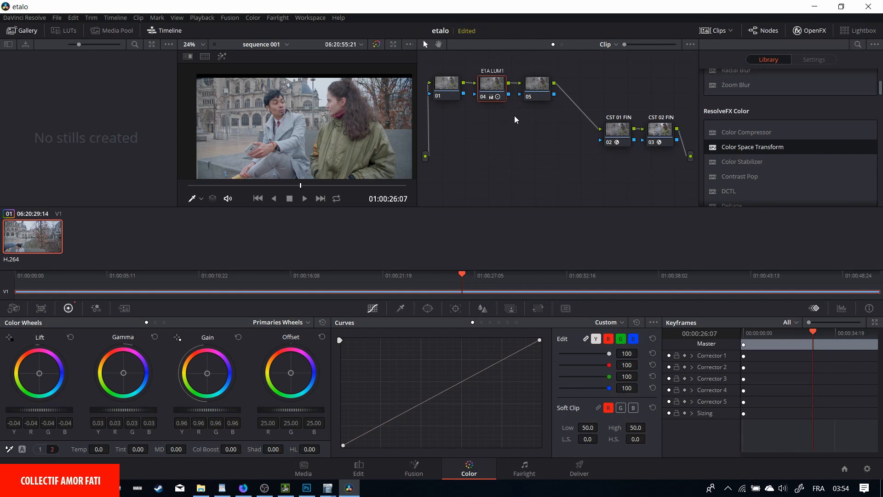
click(443, 85)
click(482, 84)
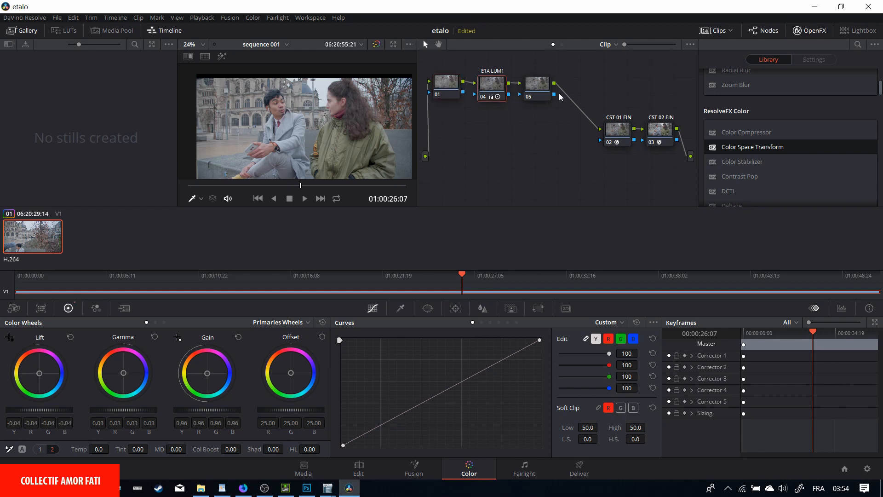
- Label the new node 05 as "E1A LUM02"
click(542, 91)
right_click(544, 92)
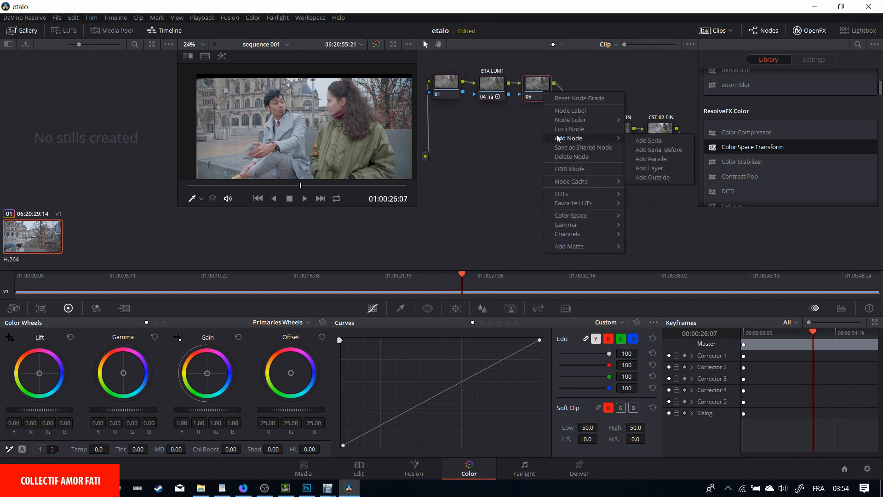
click(576, 114)
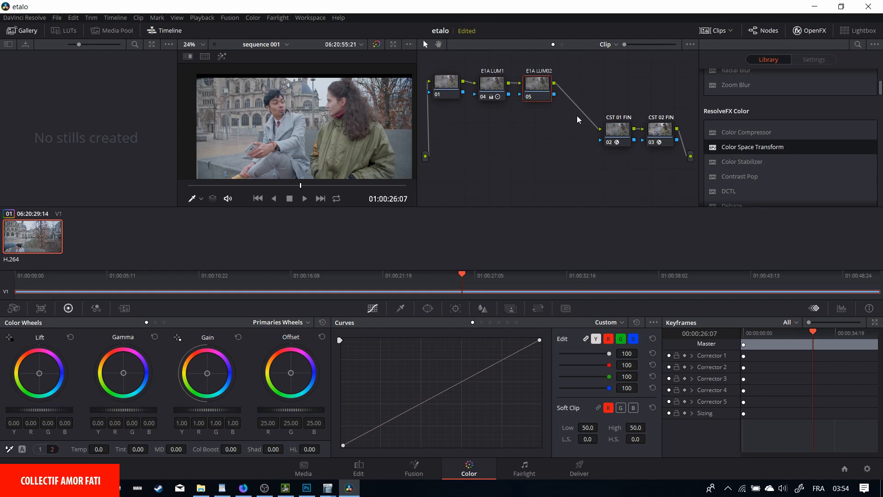
click(500, 93)
click(537, 96)
- Show the video scopes in Parade mode and place their window clear of the curve editor
scroll(357, 135, up, 1)
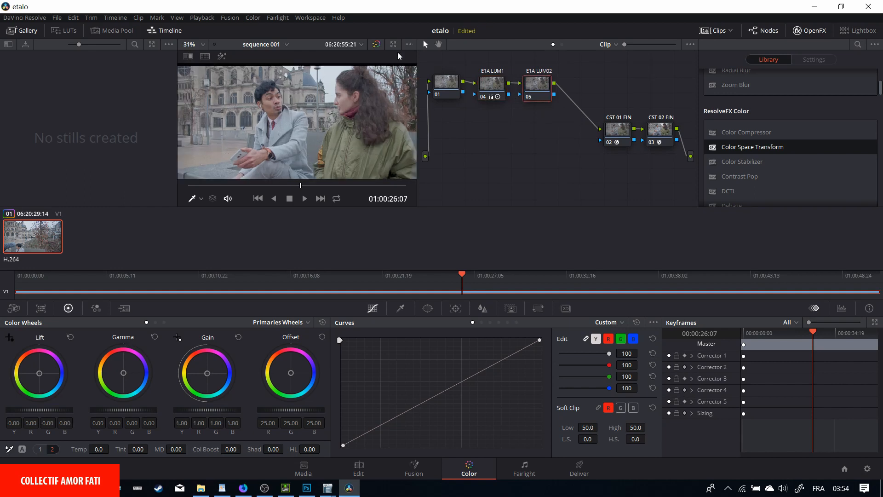
click(304, 20)
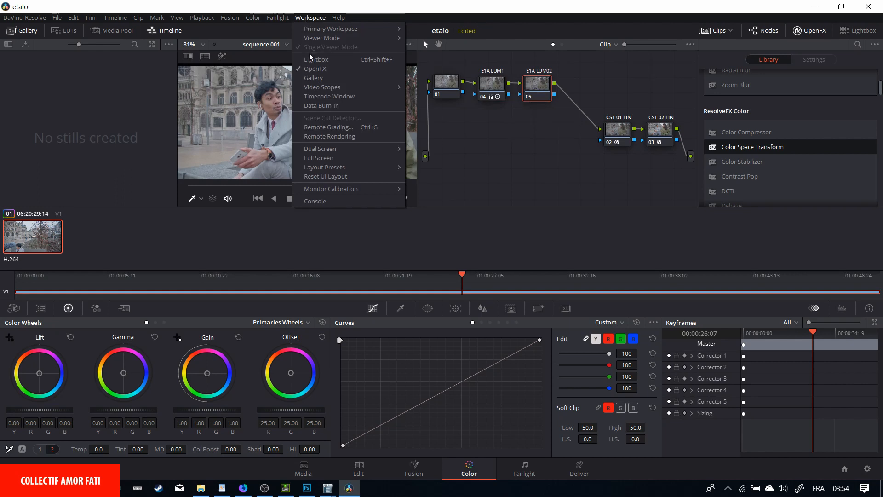
mouse_move(317, 87)
click(419, 92)
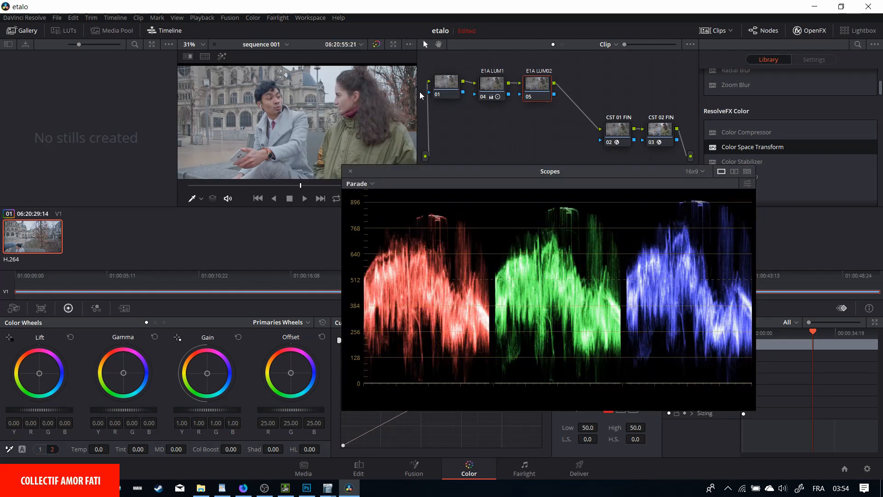
drag(466, 172, 558, 34)
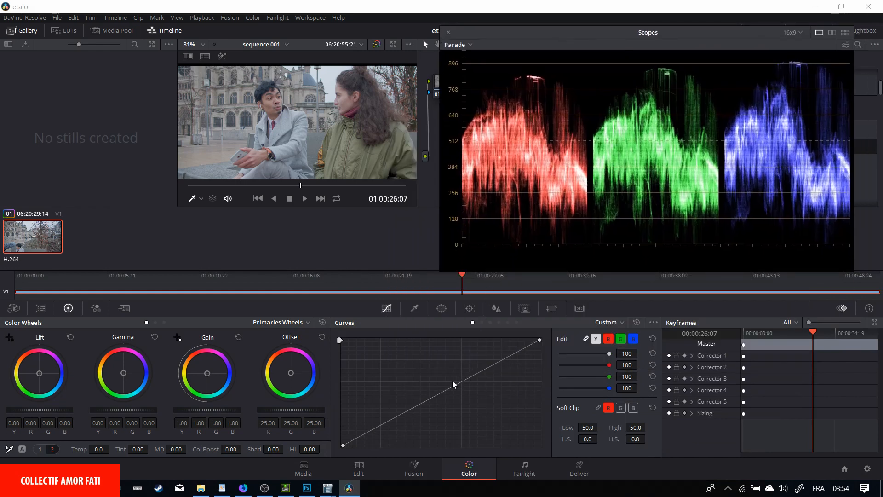
- Anchor the midpoint of the E1A LUM02 node's custom curve and pull its lower part slightly down to deepen the shadows
click(440, 392)
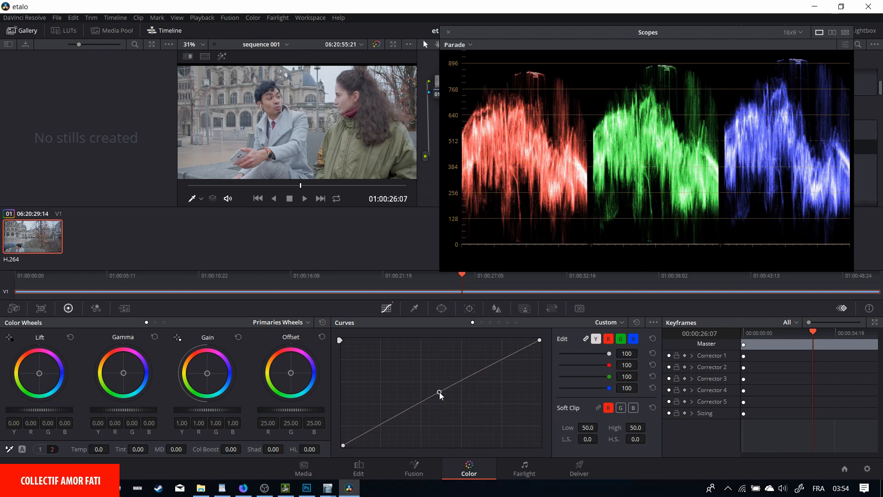
drag(440, 392, 441, 393)
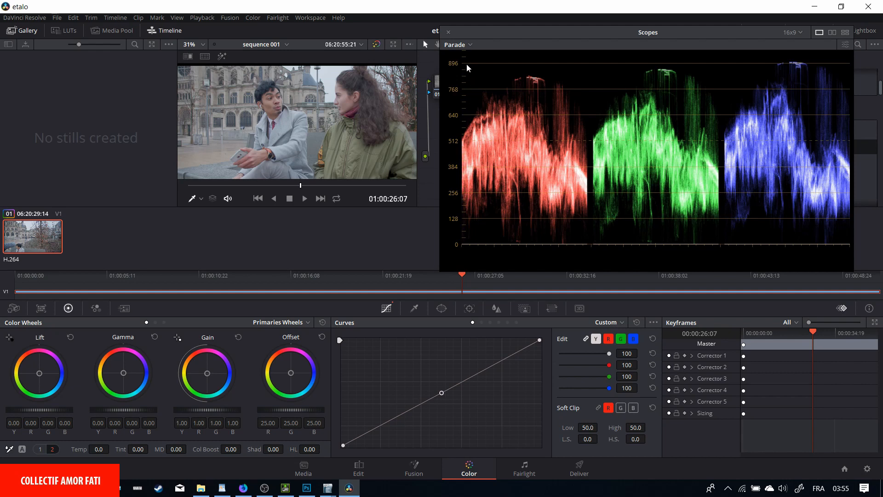
scroll(476, 70, up, 3)
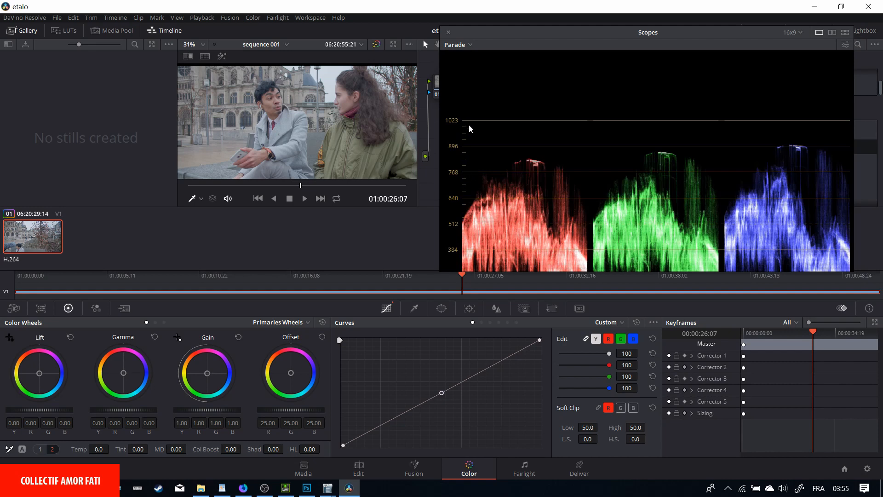
scroll(468, 128, down, 2)
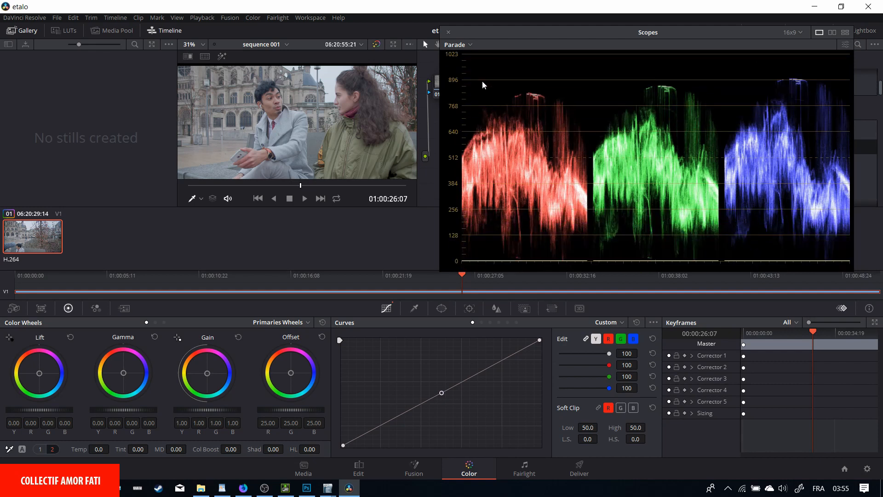
scroll(478, 81, up, 1)
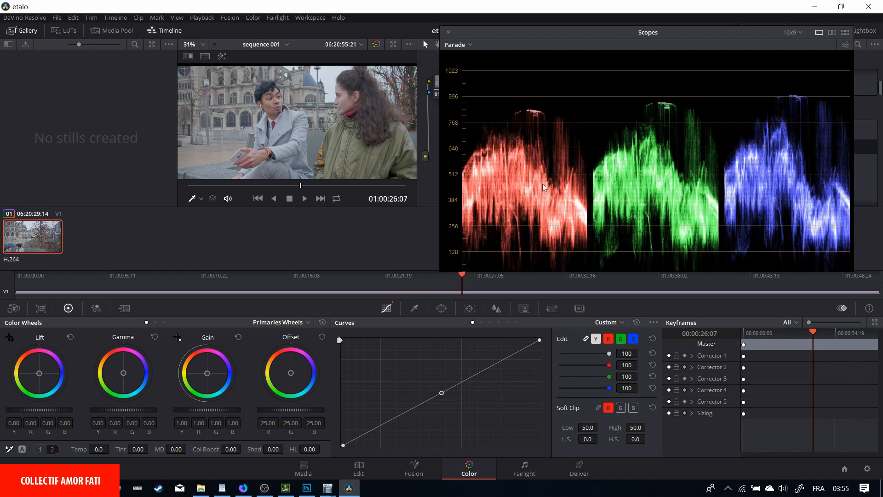
scroll(482, 196, down, 3)
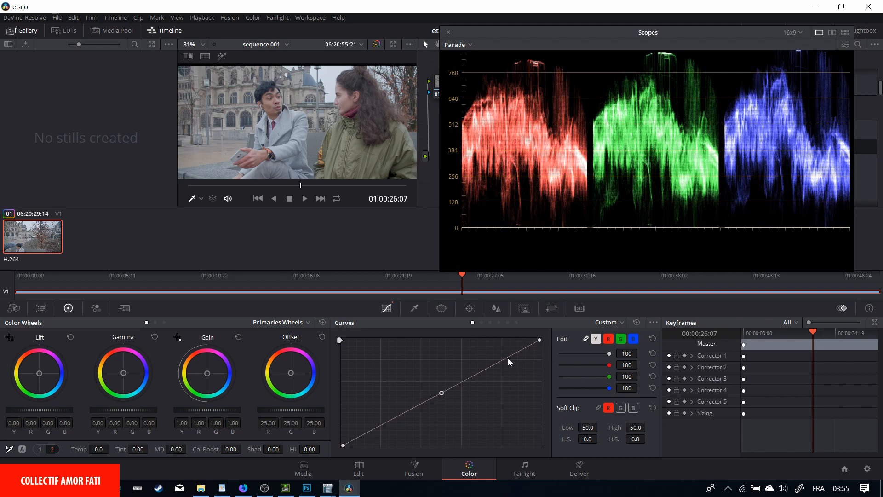
click(380, 425)
drag(380, 426, 379, 437)
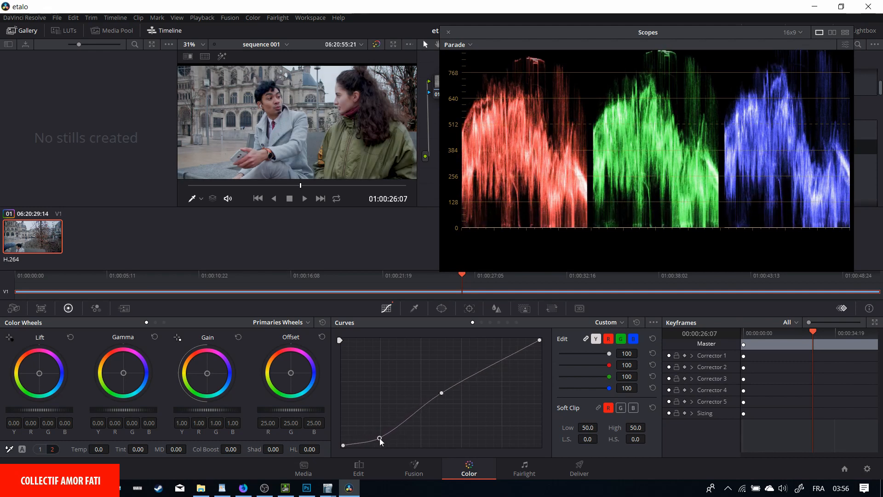
drag(379, 437, 382, 430)
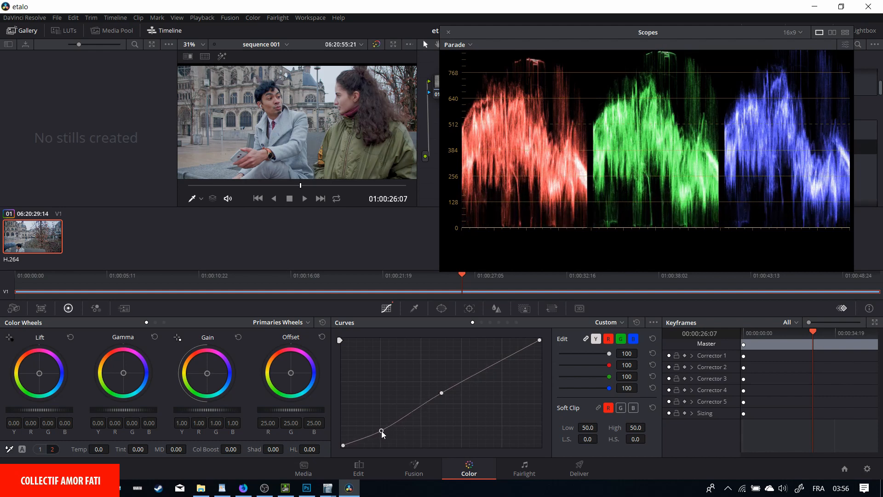
- Add a highlight point to the custom curve and lower the white point to roll off the highlights in an S-shape
drag(499, 360, 501, 353)
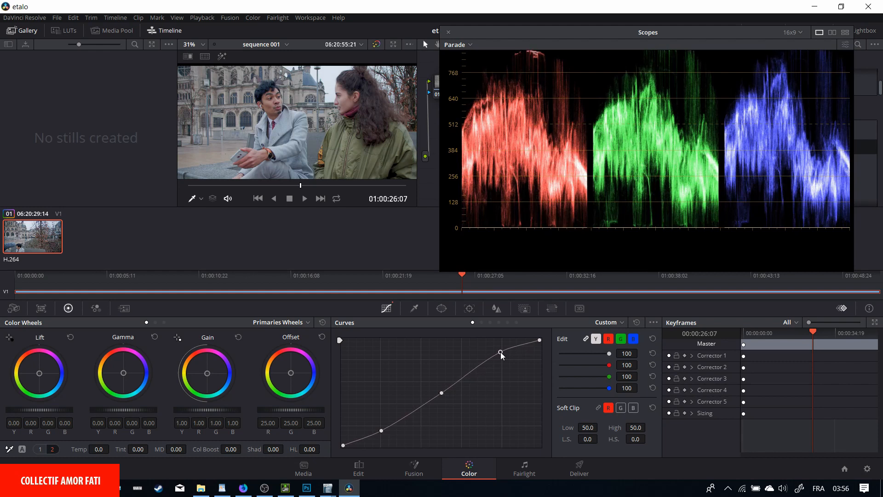
drag(604, 114, 596, 172)
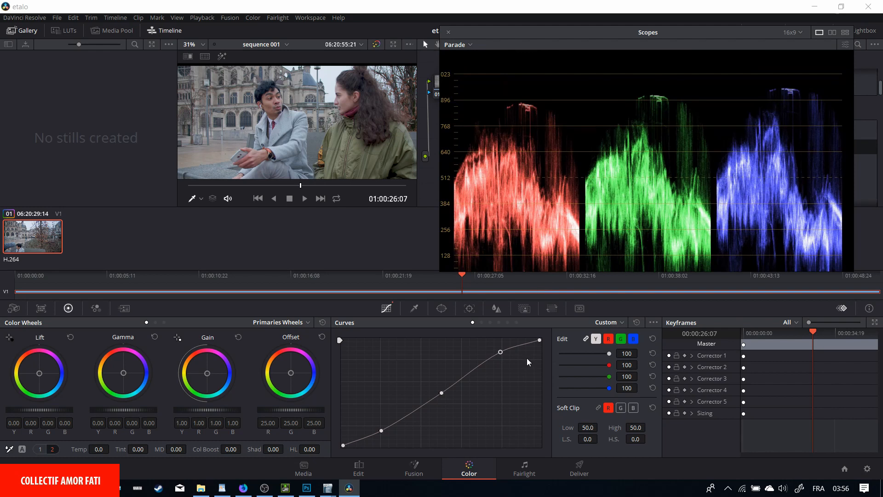
drag(500, 352, 497, 366)
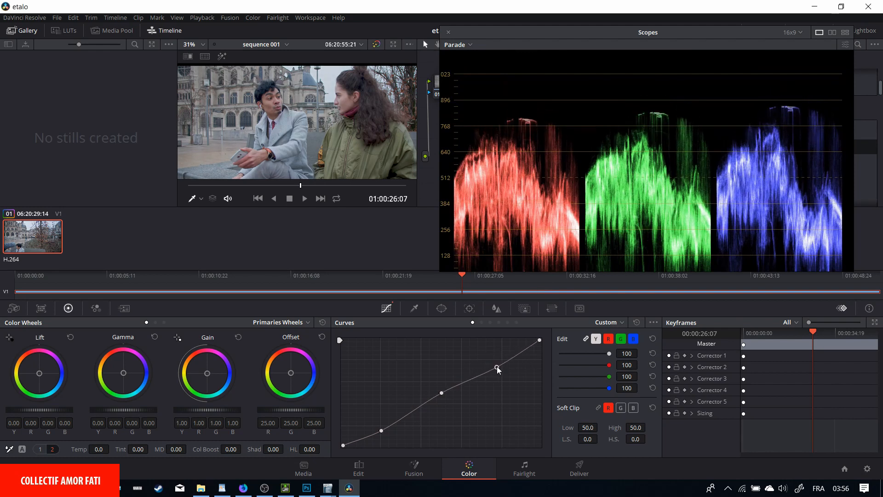
drag(540, 341, 494, 369)
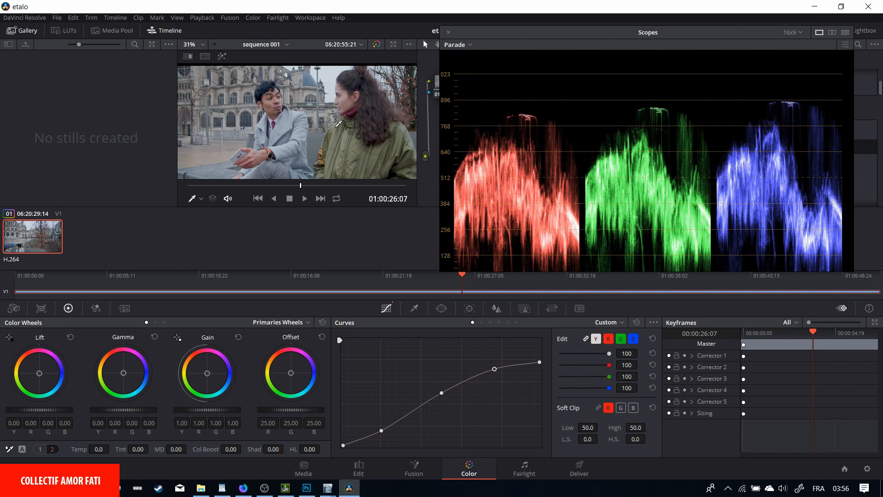
- Uncover the node graph and toggle the E1A LUM02 node off and on to compare the image with and without its curve
drag(597, 41, 795, 67)
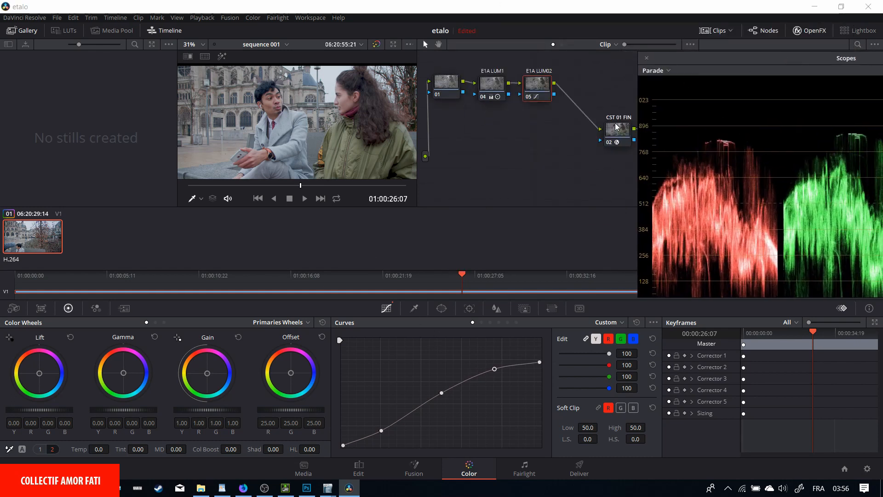
click(528, 97)
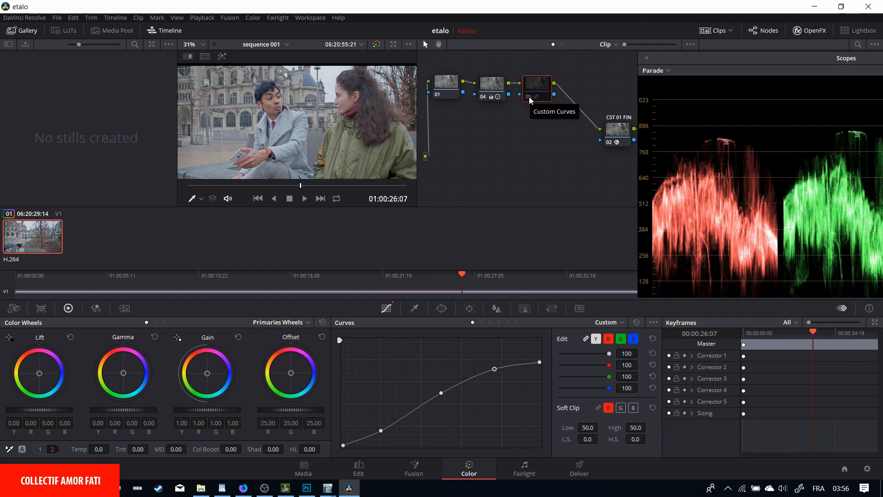
click(529, 97)
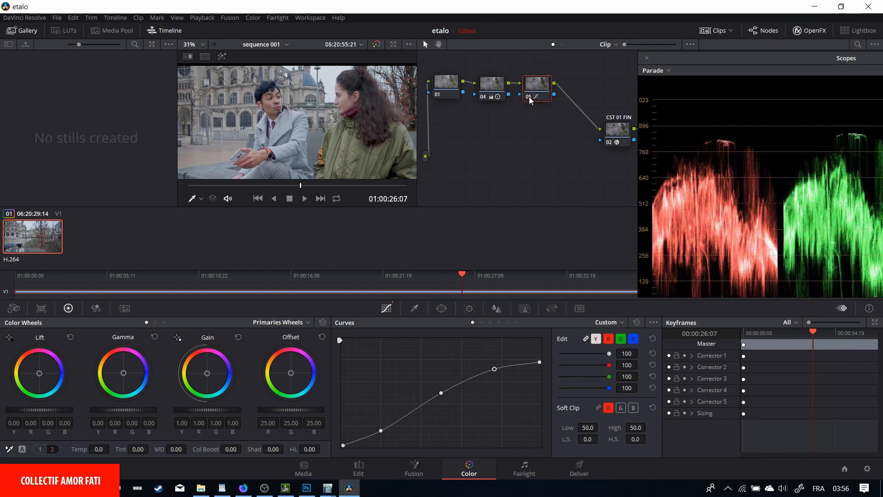
click(529, 98)
click(529, 96)
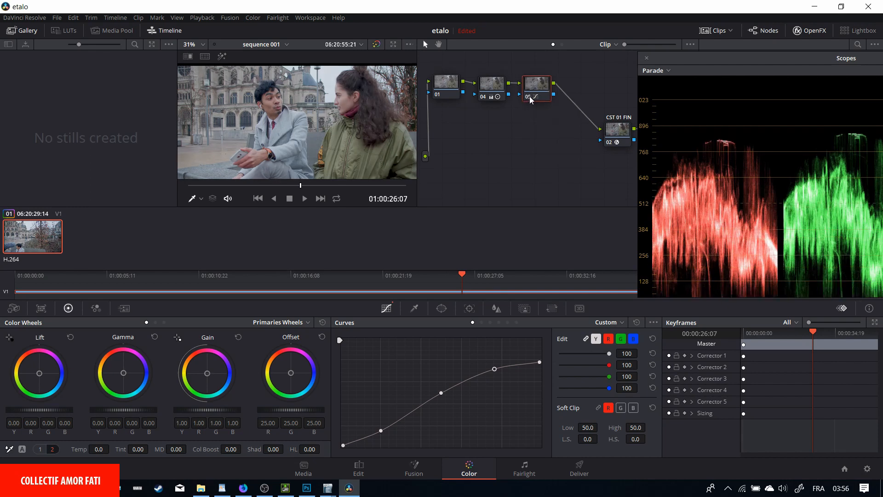
click(529, 97)
click(529, 97)
click(527, 96)
click(528, 98)
- Compare the frame at 01:00:38:10 with the E1A LUM02 node disabled and enabled
click(342, 185)
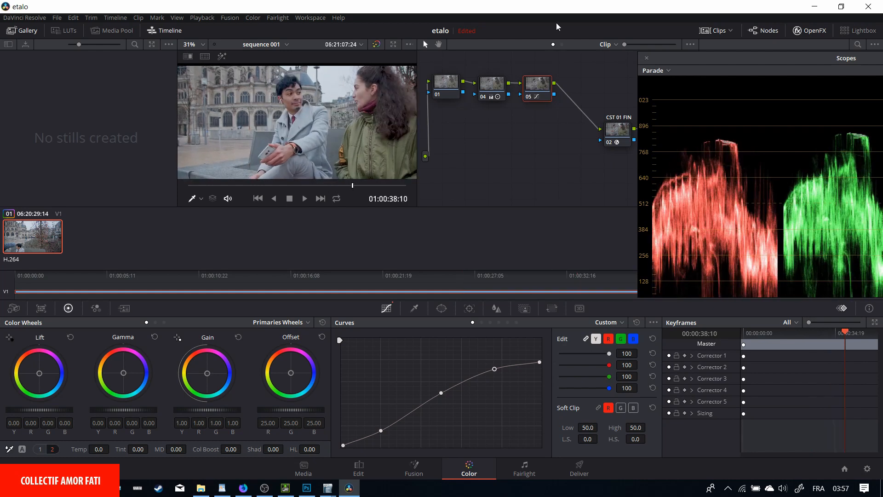
click(529, 98)
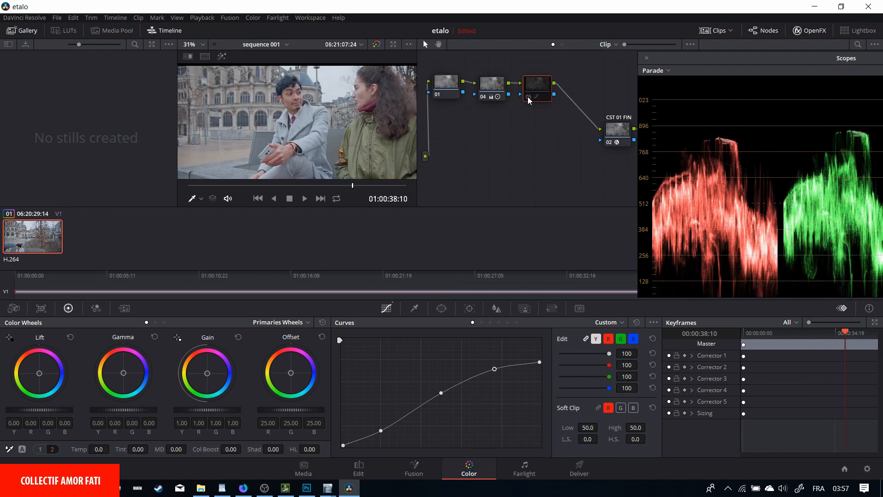
click(529, 99)
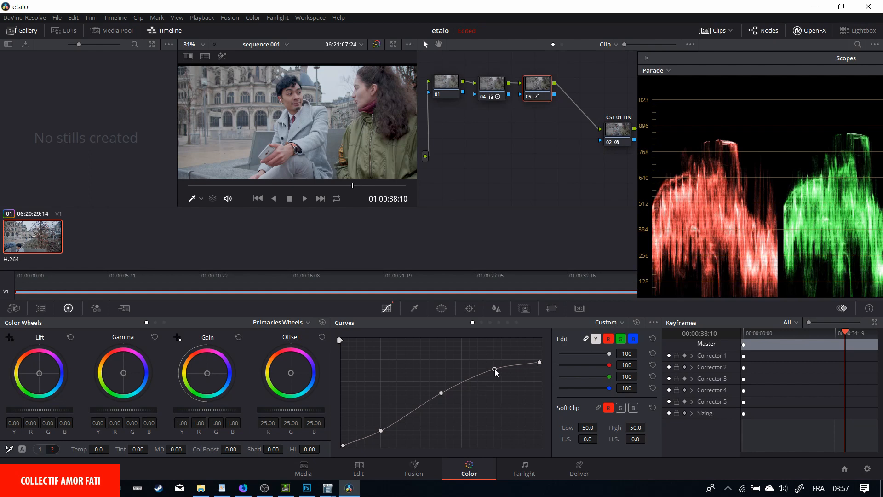
- Reposition the scopes to show all three parade channels down to black, and raise the custom curve's shadow point slightly
drag(694, 59, 466, 5)
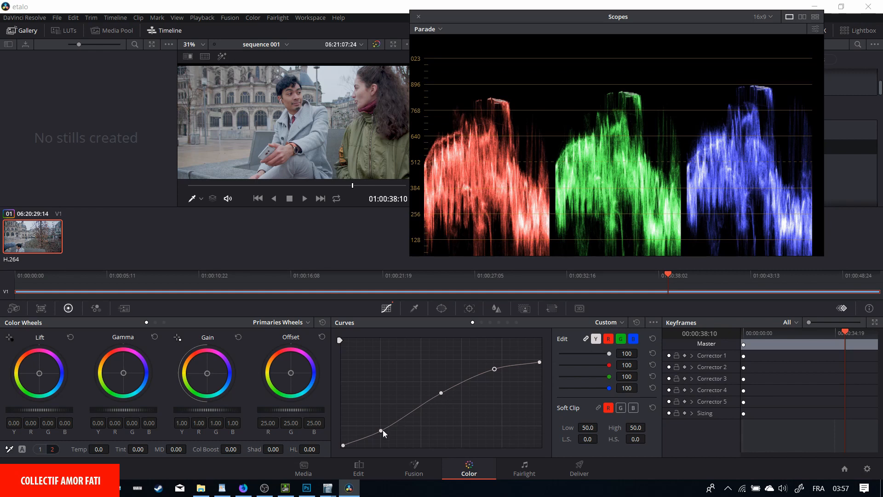
drag(383, 429, 382, 428)
scroll(512, 122, down, 3)
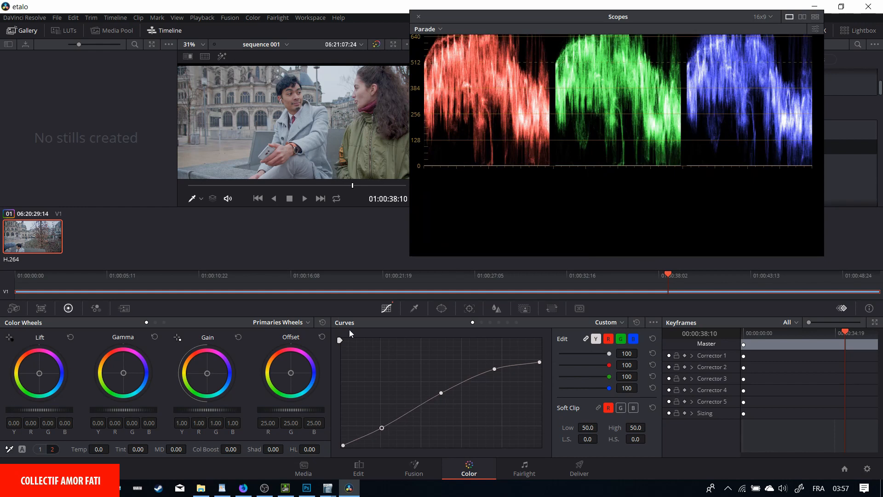
- Lower the curve's midpoint slightly and add a control point between it and the highlight point to smooth the upper midtones
click(441, 397)
drag(441, 398, 442, 395)
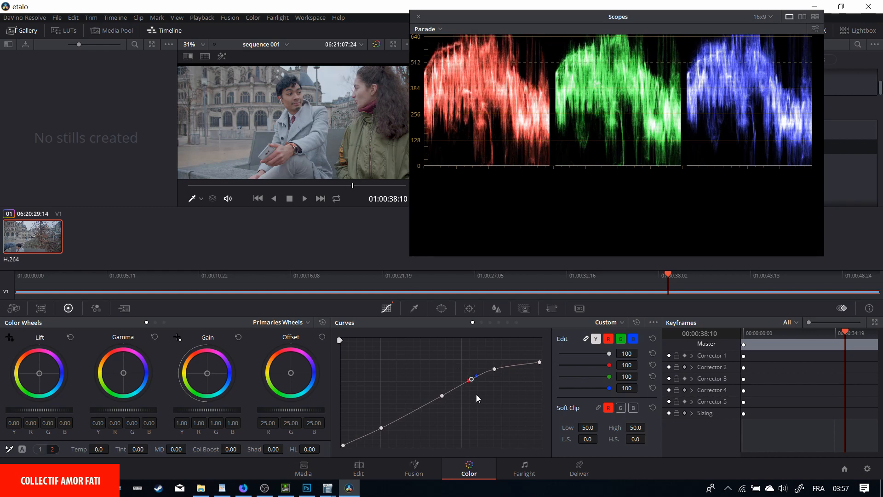
mouse_move(471, 381)
mouse_down()
mouse_move(473, 373)
mouse_move(473, 384)
mouse_up()
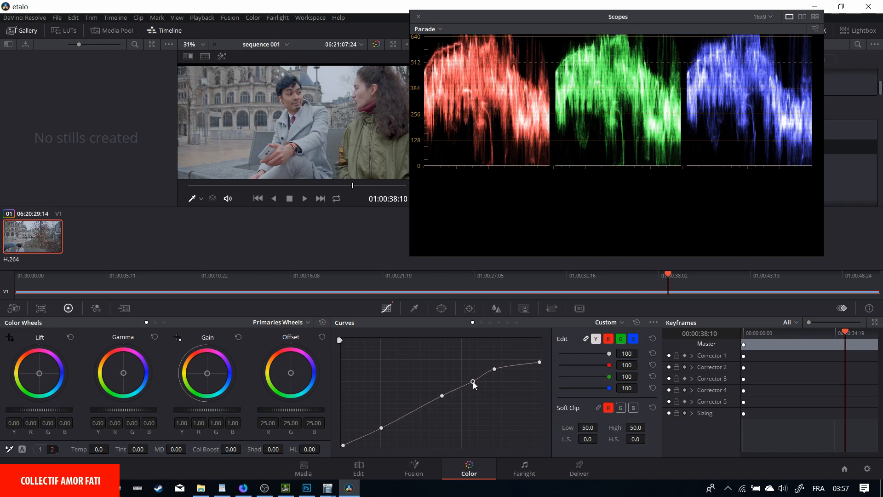
drag(472, 382, 470, 380)
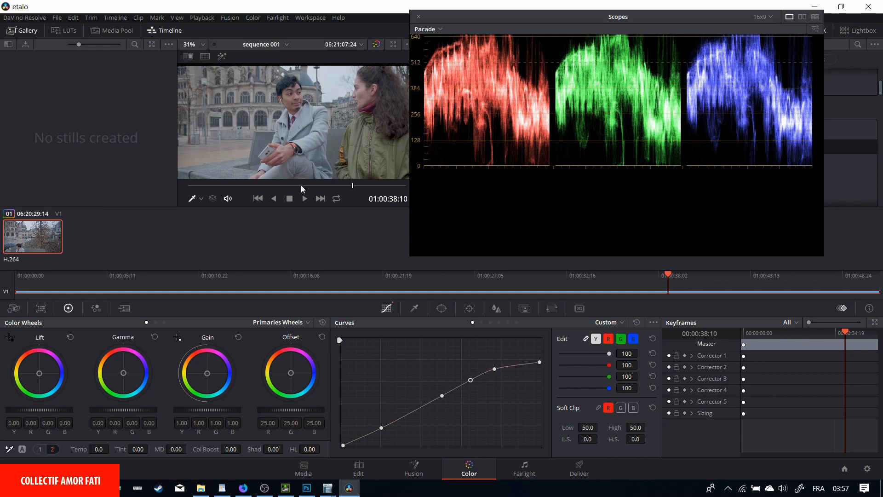
- Go to the frame at 01:00:36:11 and lower the curve's shadow point slightly to deepen the blacks
drag(301, 186, 260, 196)
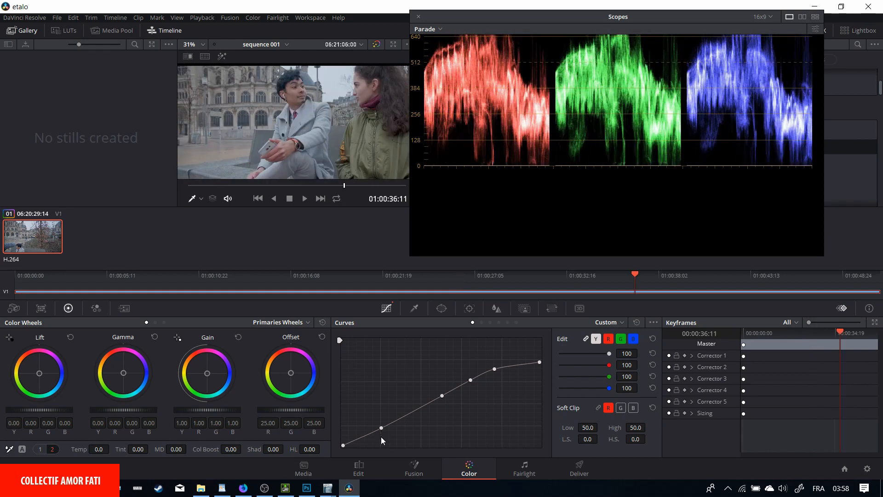
drag(380, 428, 380, 432)
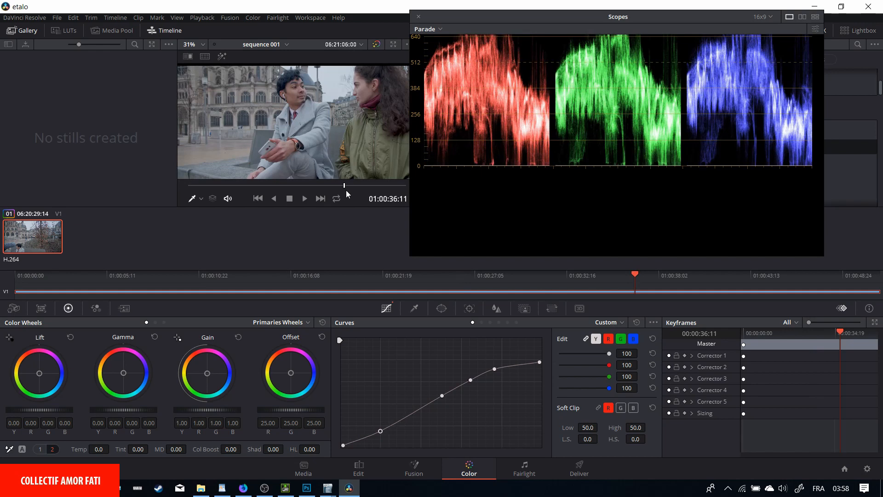
- Examine the full parade levels and the image on the frames at 01:00:44:24 and 01:00:40:22
drag(343, 188, 384, 196)
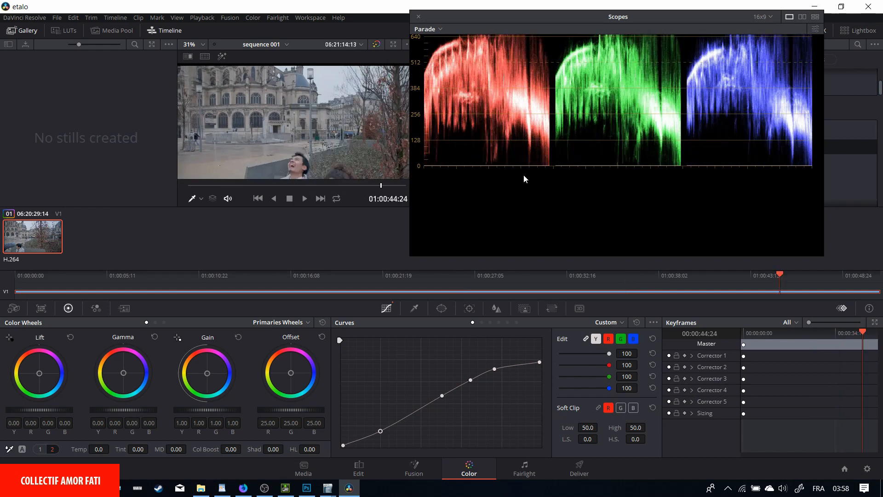
drag(555, 117, 541, 175)
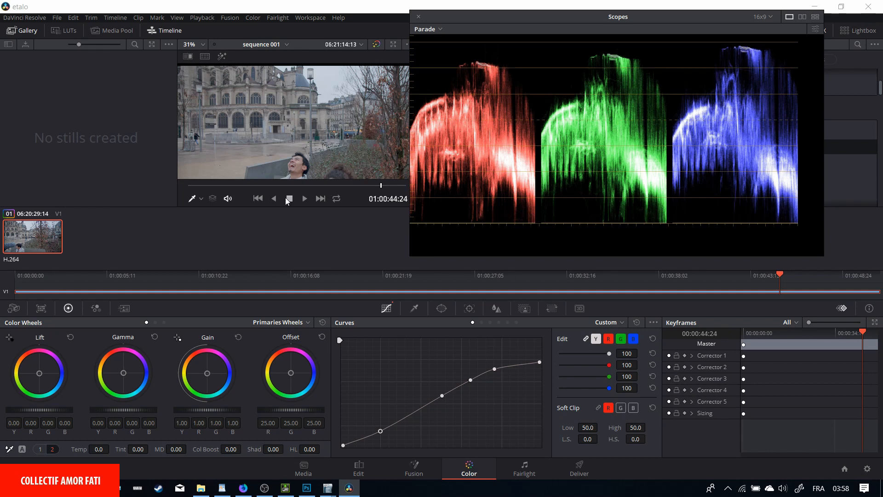
drag(307, 185, 363, 189)
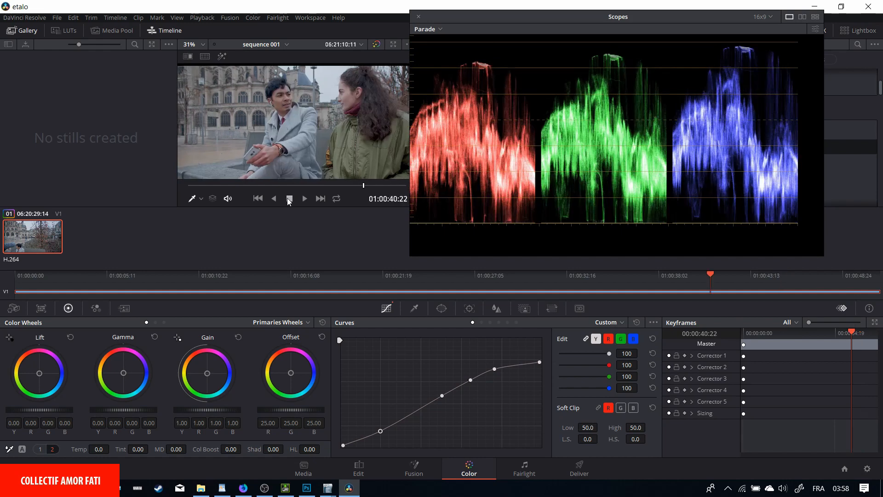